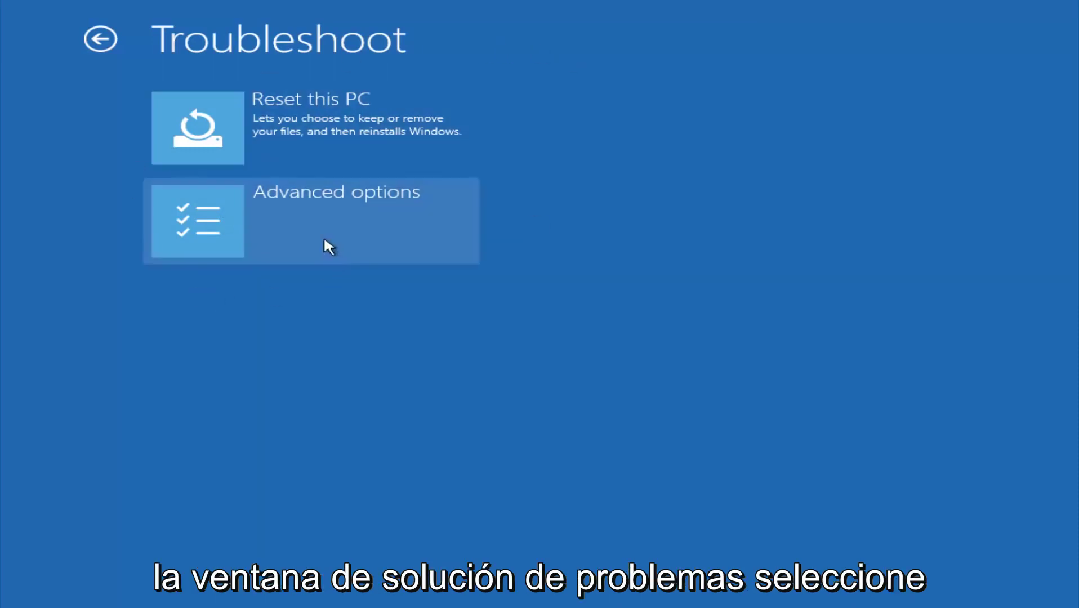
Choose Advanced options on the Troubleshoot screen.
left_click(241, 228)
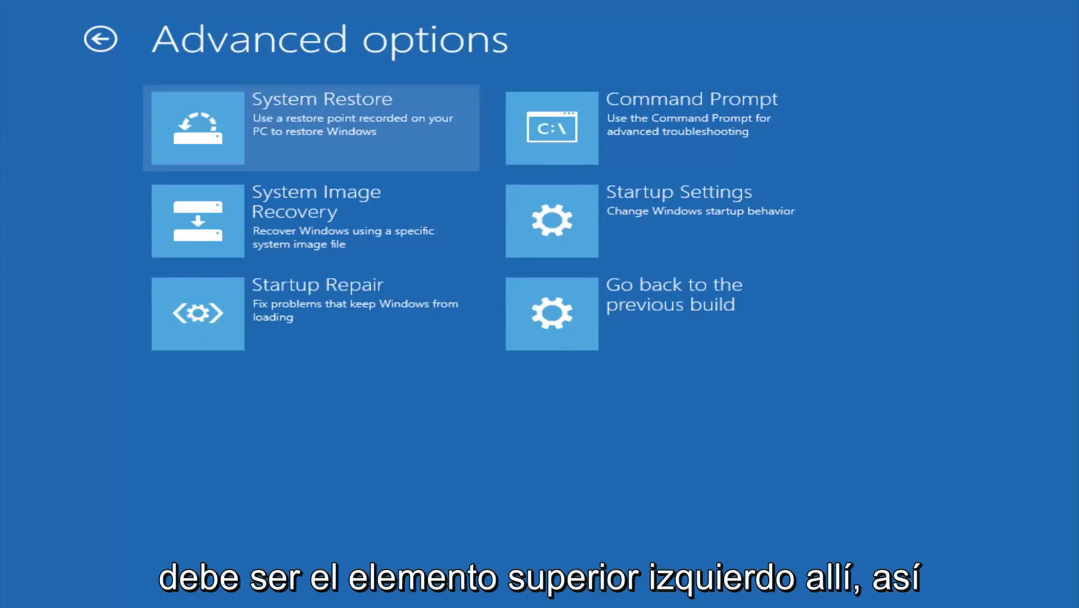
Launch System Restore and select the 10/5/2016 'before update' restore point.
left_click(262, 116)
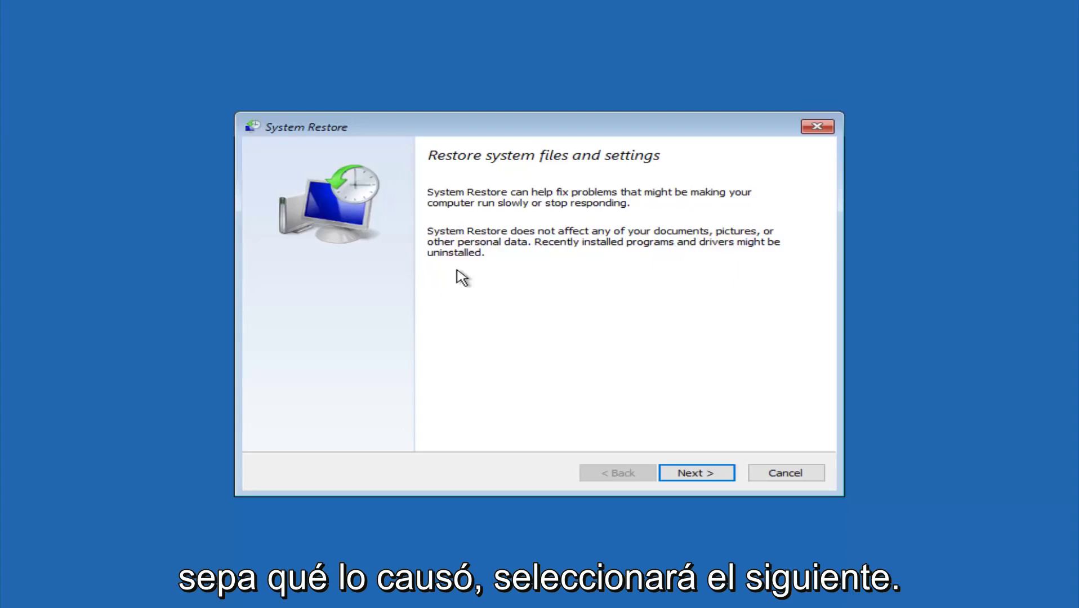
left_click(695, 474)
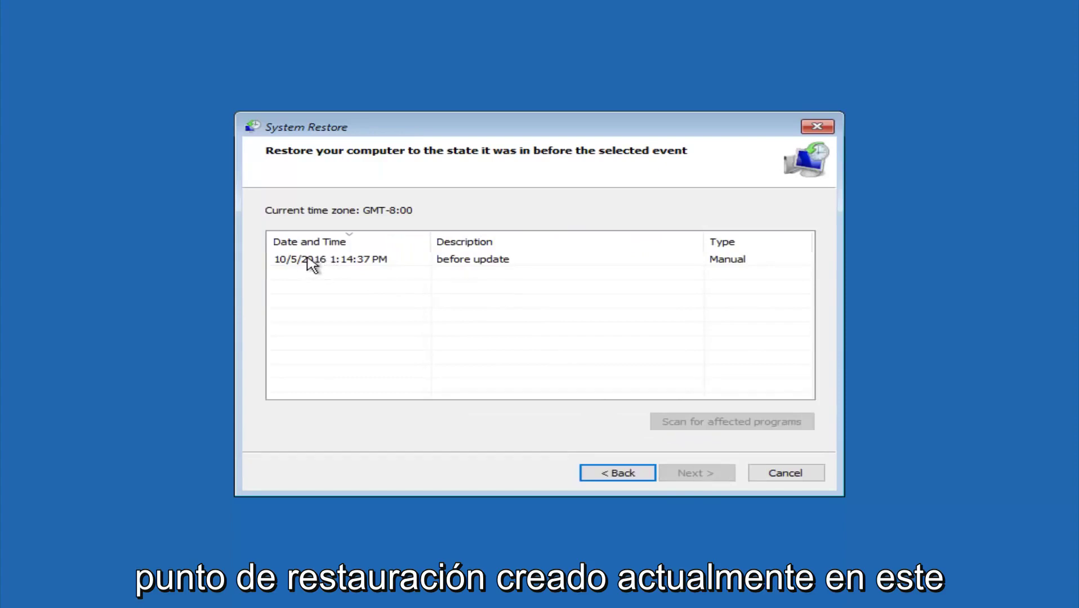
left_click(312, 263)
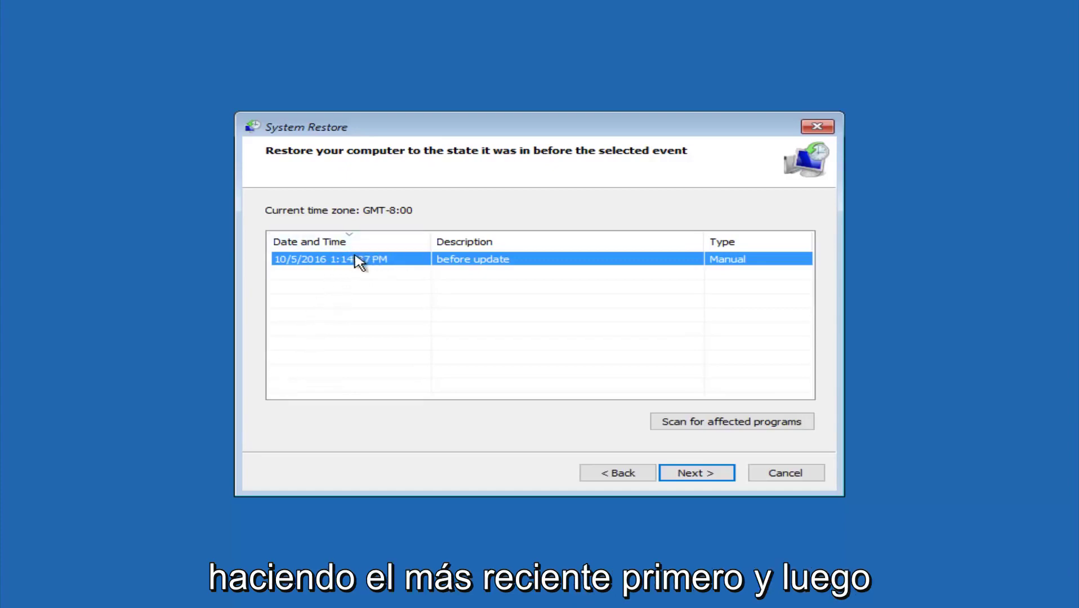
Confirm the restore point for drive C:, finish the wizard and accept the no-interruption warning.
left_click(691, 479)
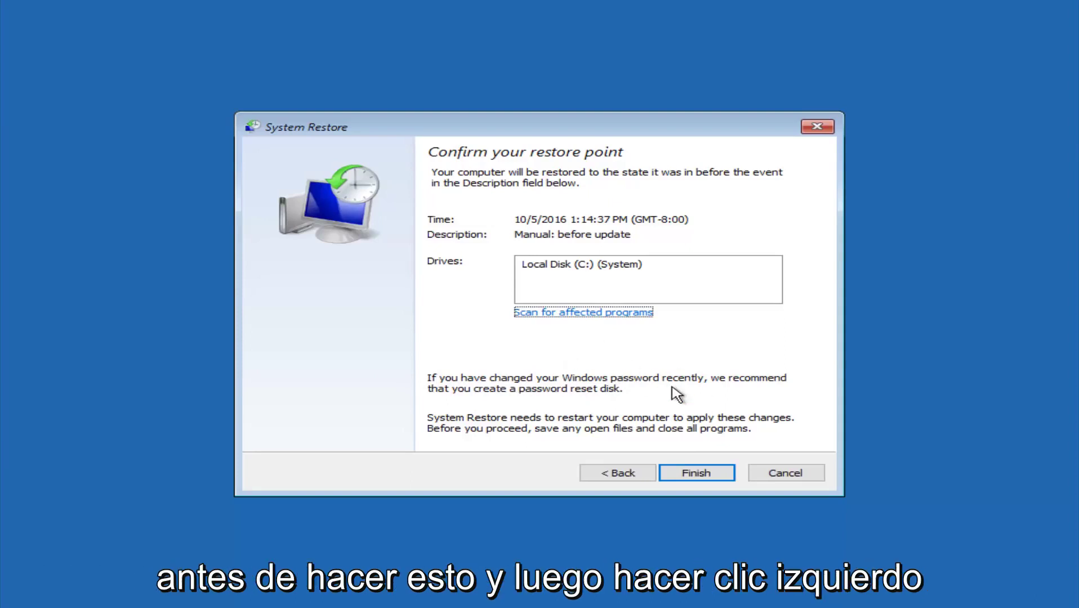
left_click(699, 474)
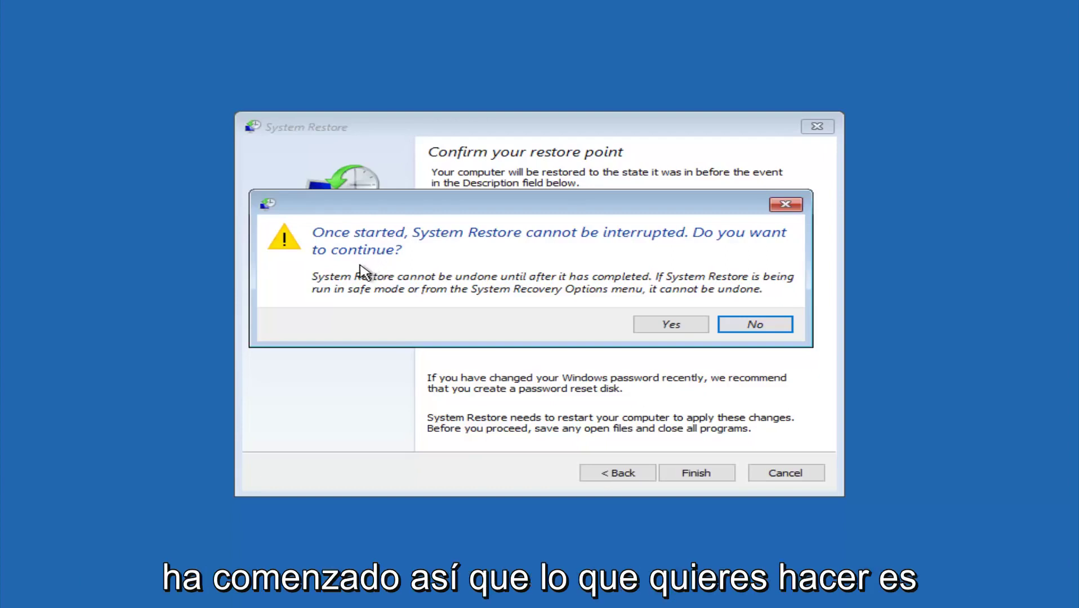
left_click(665, 330)
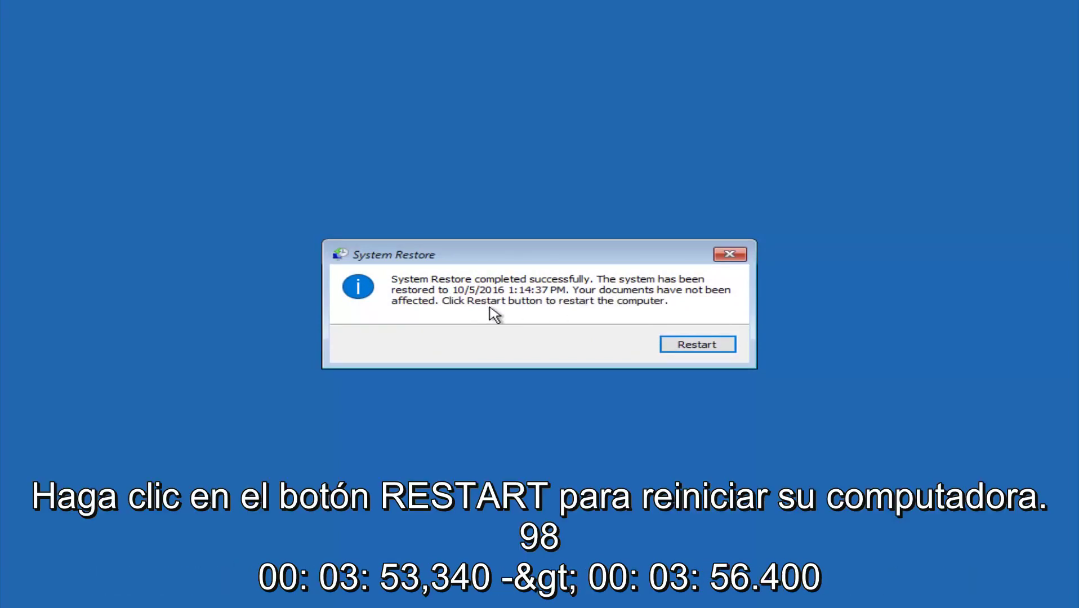
Restart the PC, then navigate Troubleshoot to Advanced options.
left_click(684, 347)
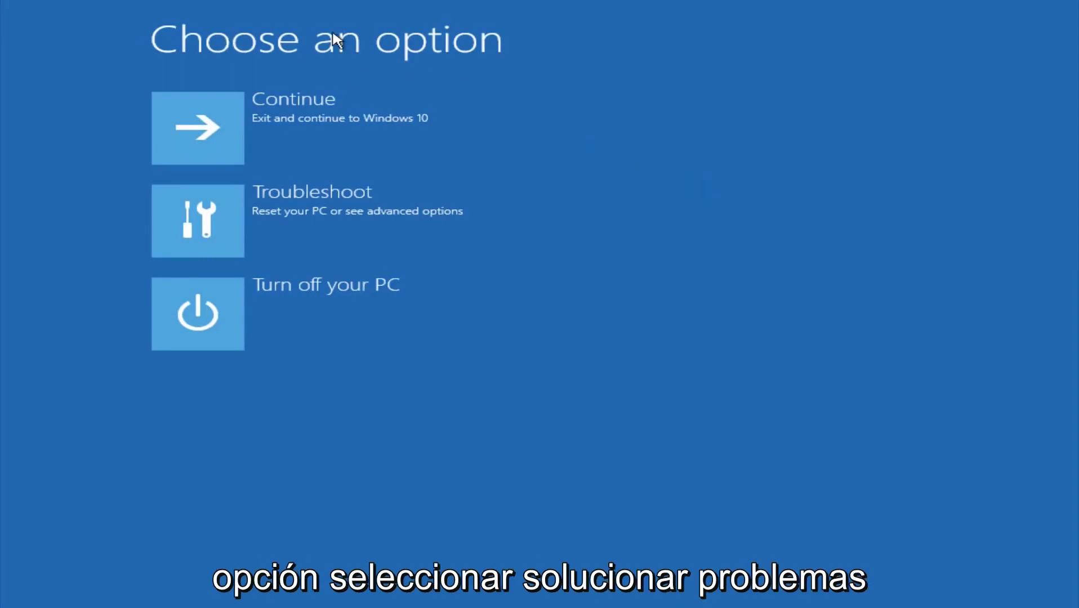
left_click(302, 206)
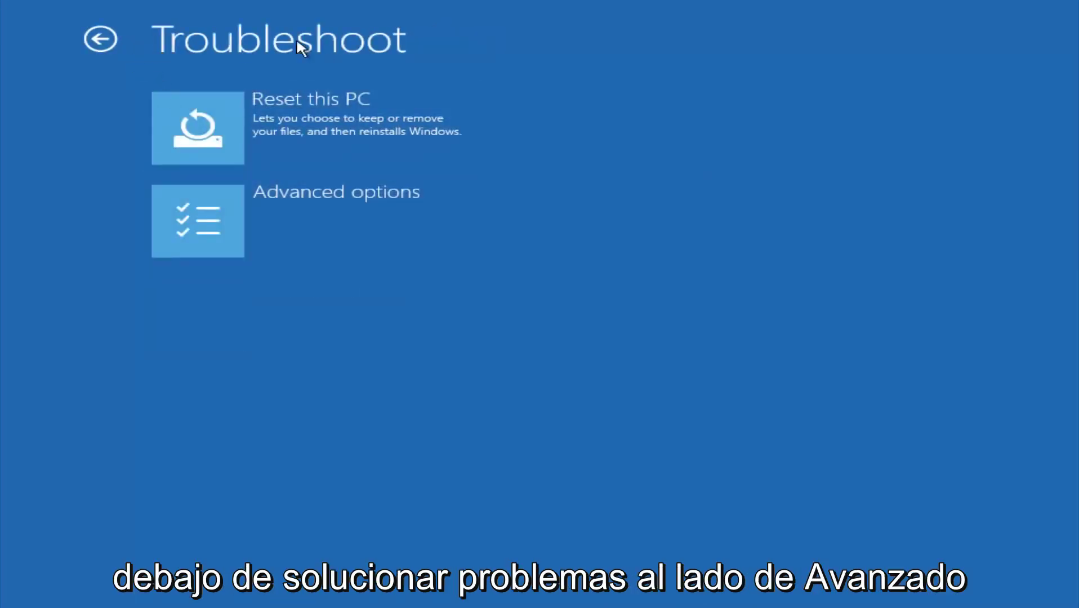
left_click(261, 223)
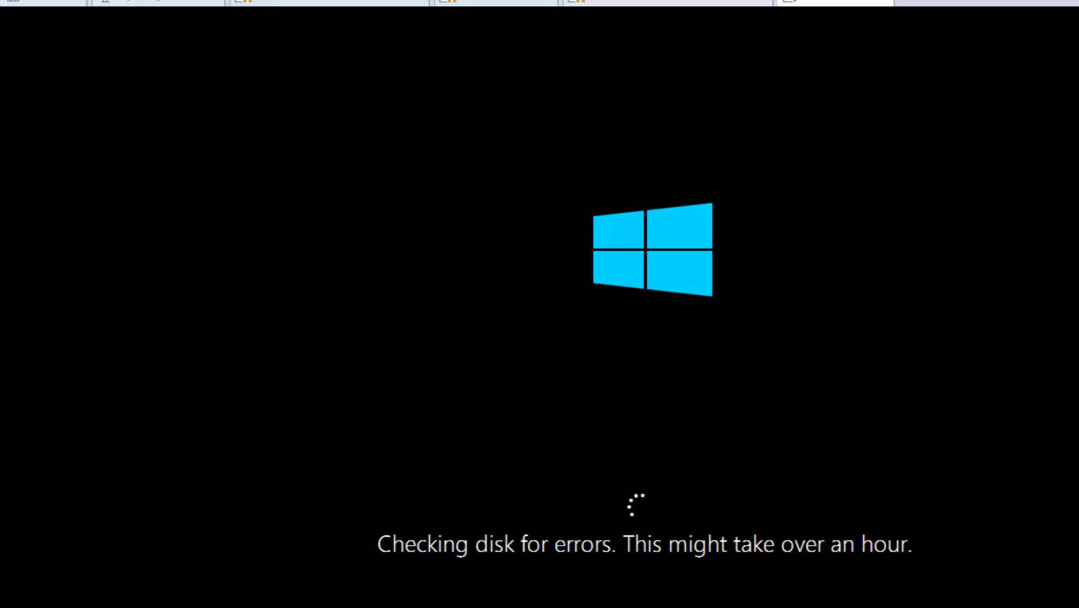
Let the PC reboot through the disk check until the Automatic Repair notice returns.
left_click(453, 486)
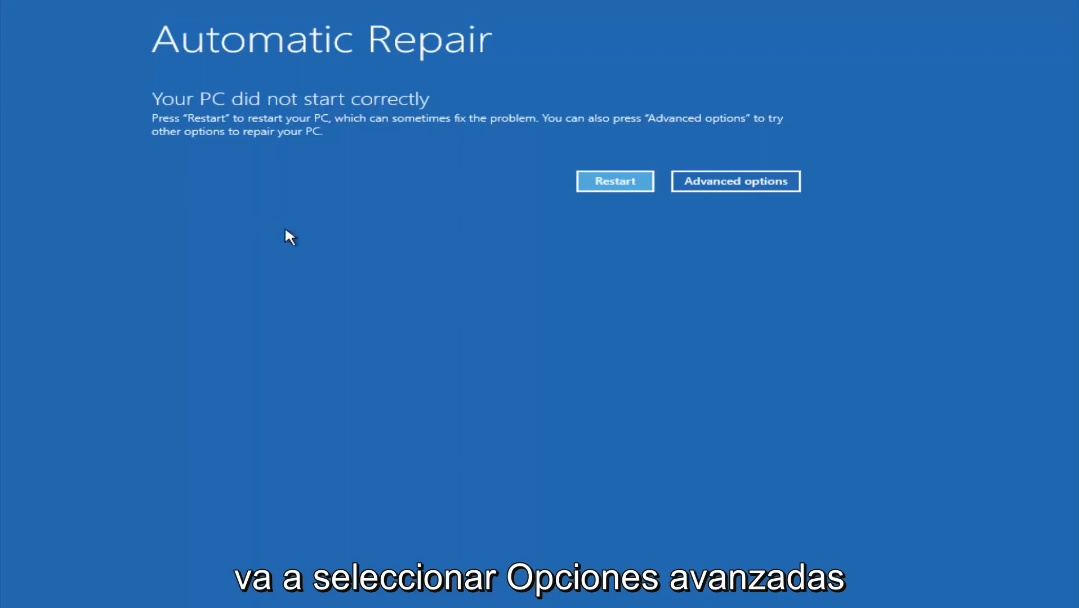
Navigate Advanced options, then Troubleshoot, then Advanced options from the Automatic Repair notice.
left_click(722, 180)
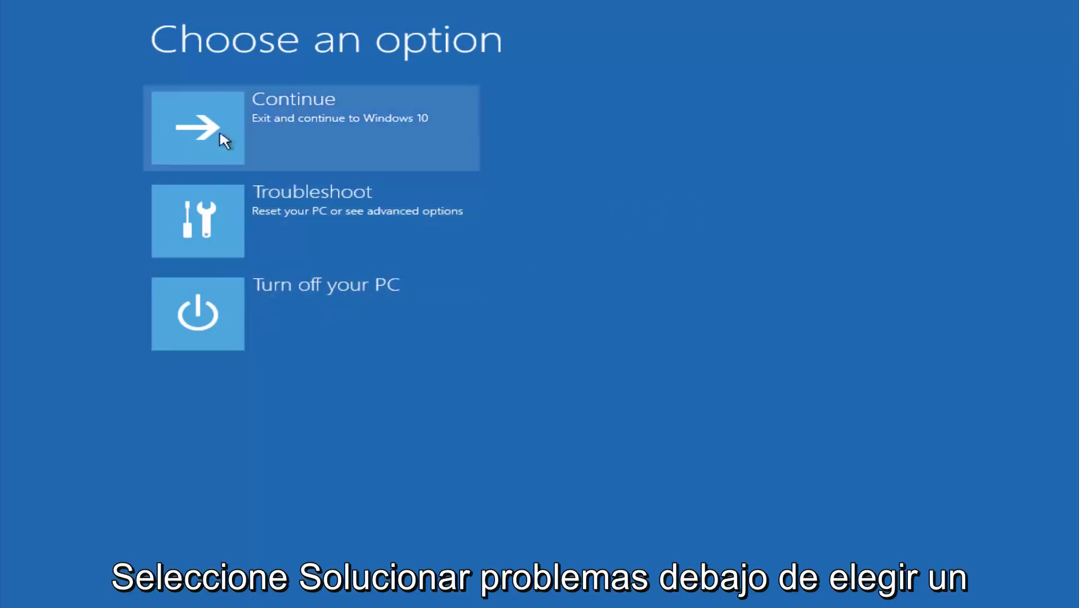
left_click(207, 222)
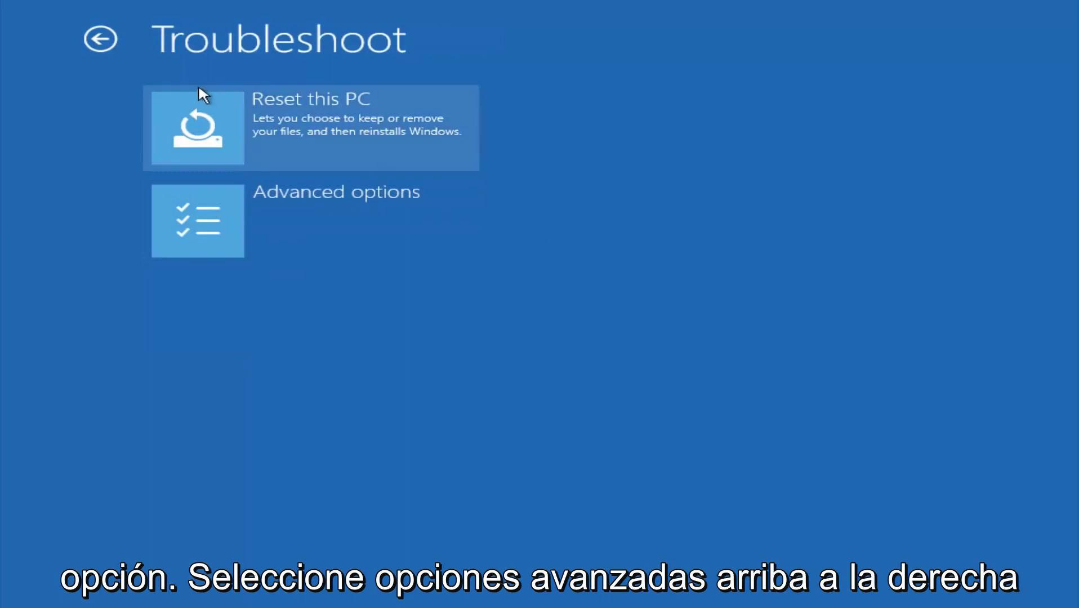
left_click(245, 208)
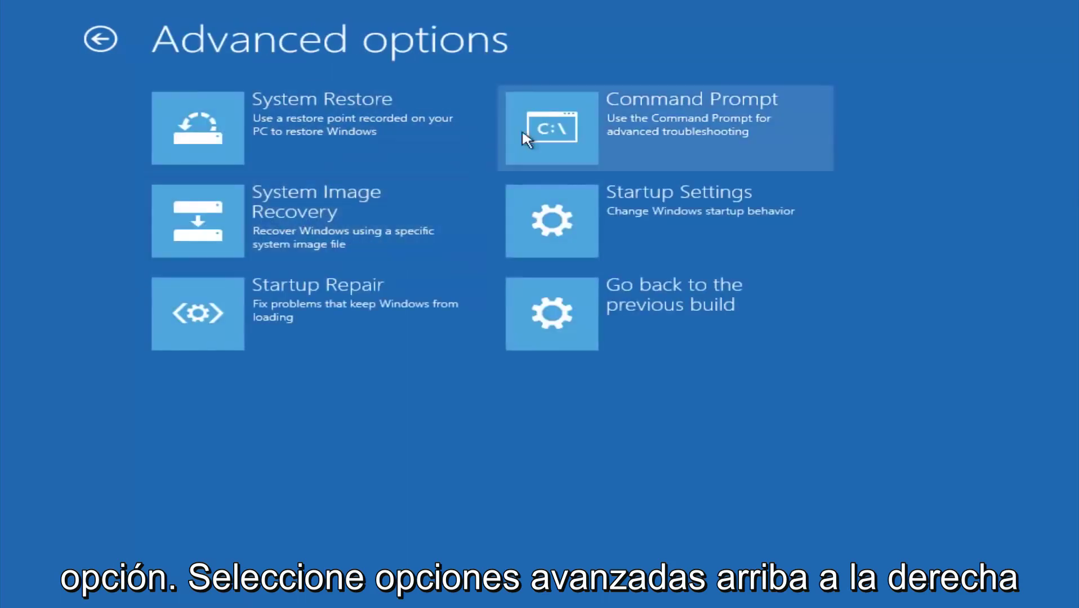
Open Command Prompt, switch to drive C, list it, and enter Windows\System32\config.
left_click(633, 129)
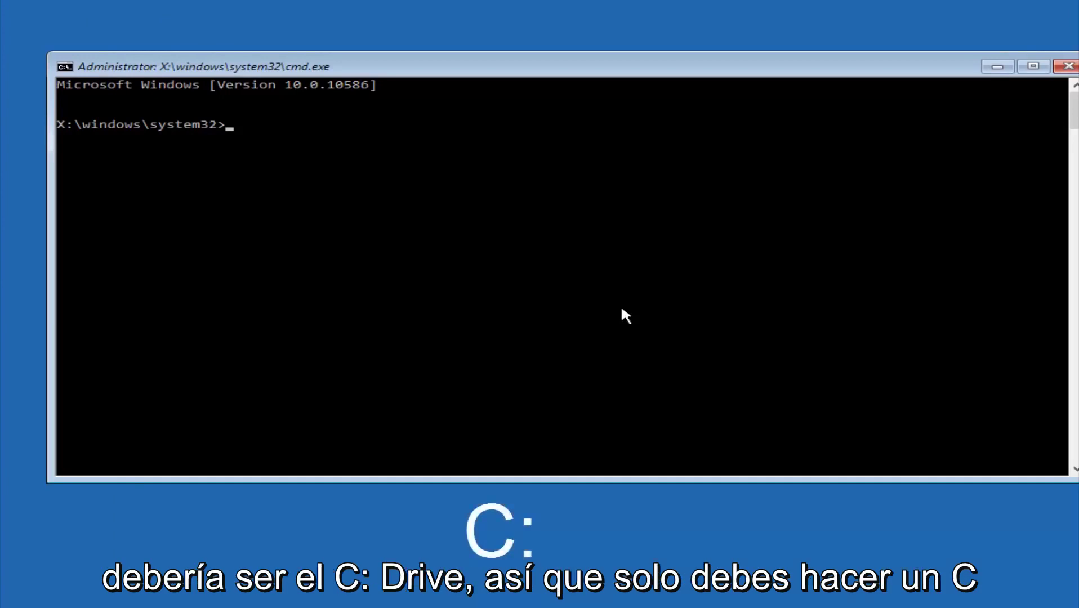
type("c:")
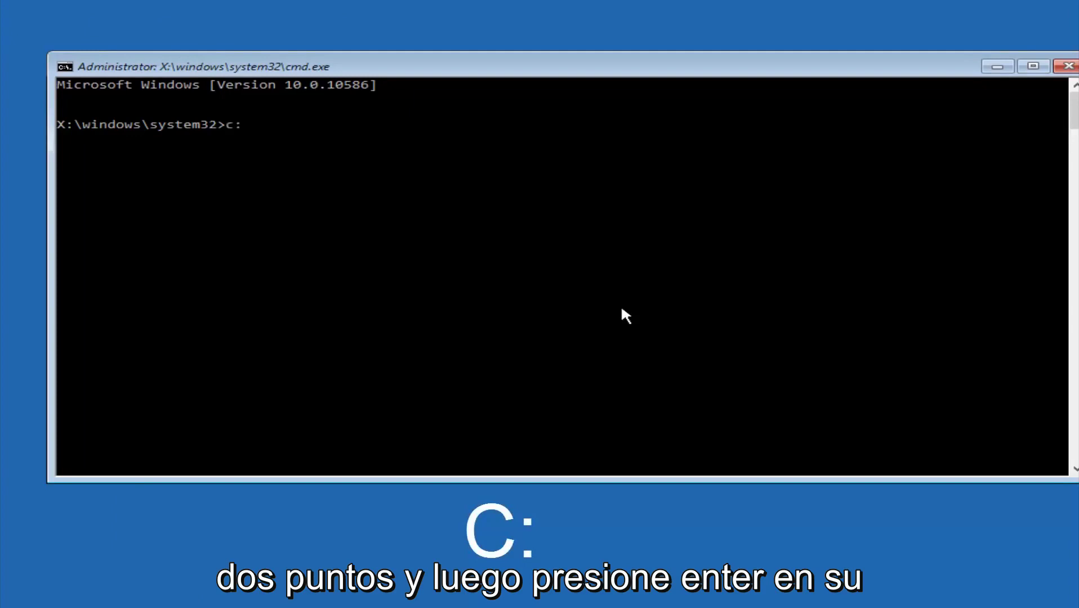
key("Return")
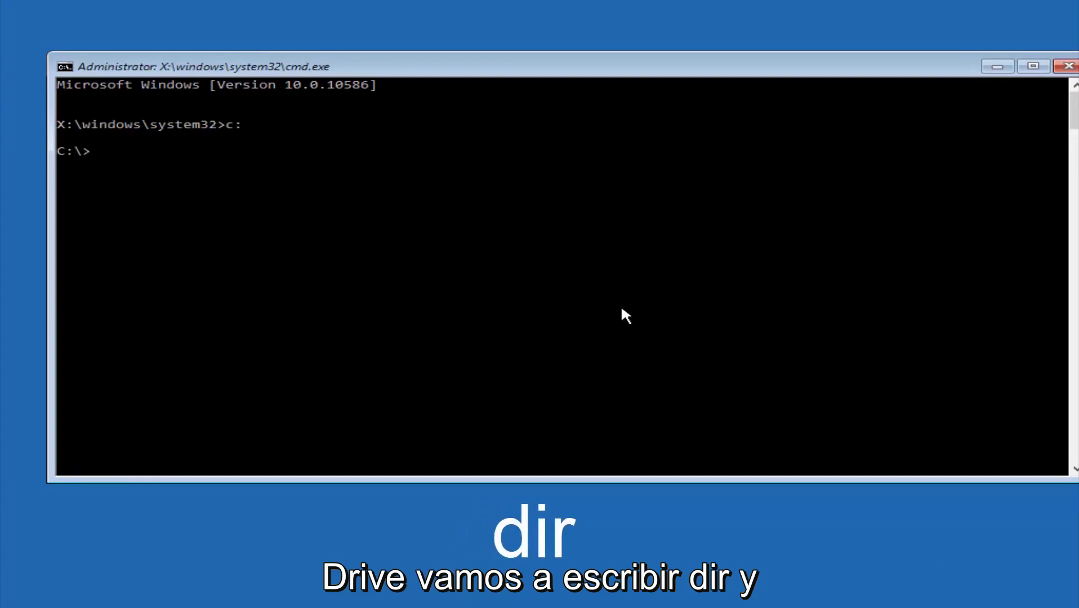
type("dir")
key("Return")
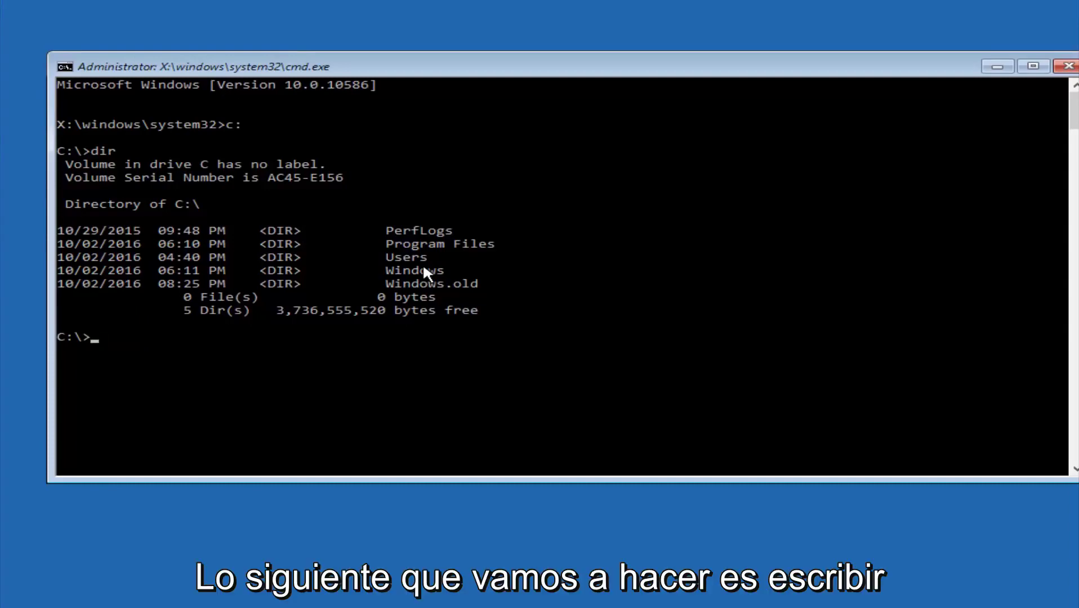
type("cd")
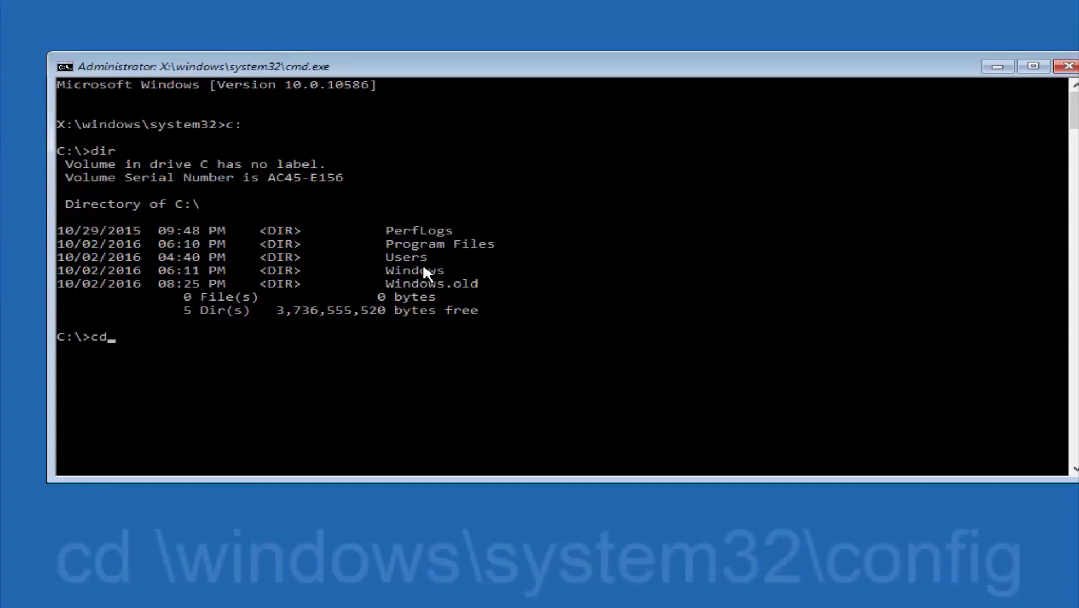
type(" \\win")
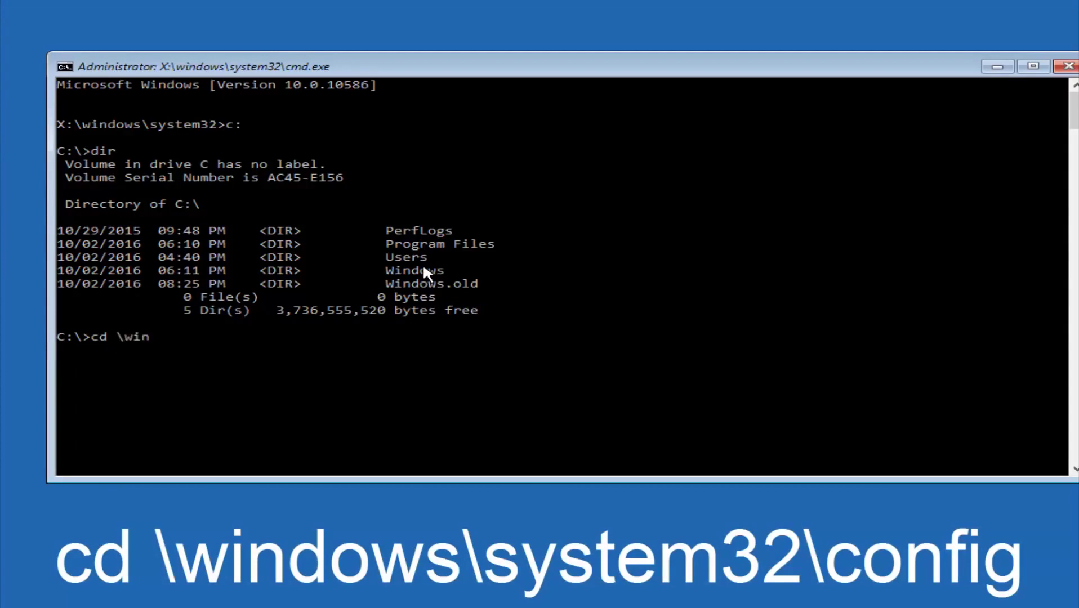
type("dows\\")
type("system32")
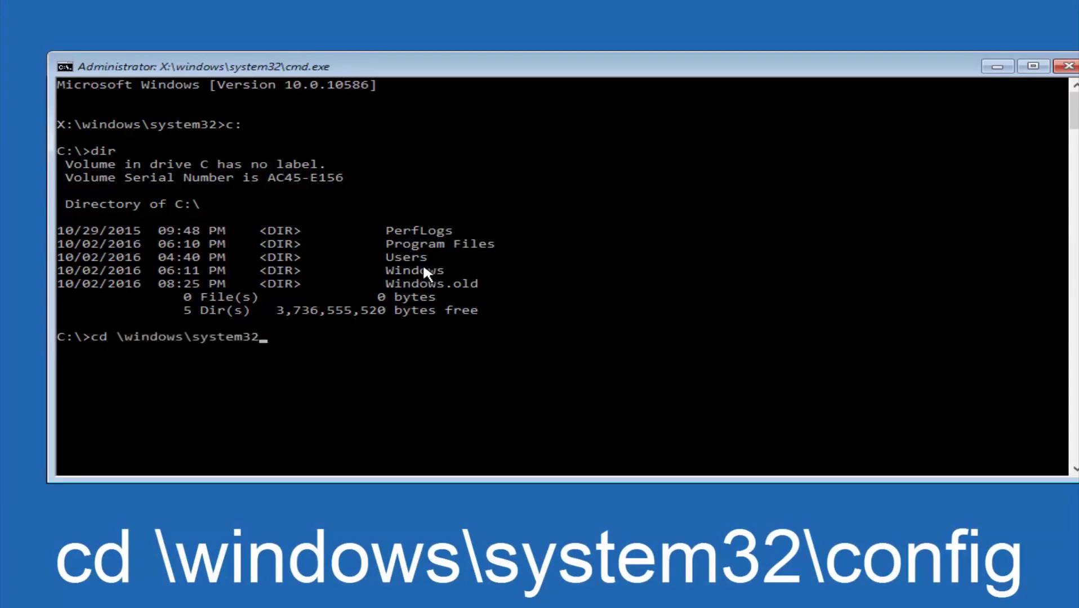
type("\\con")
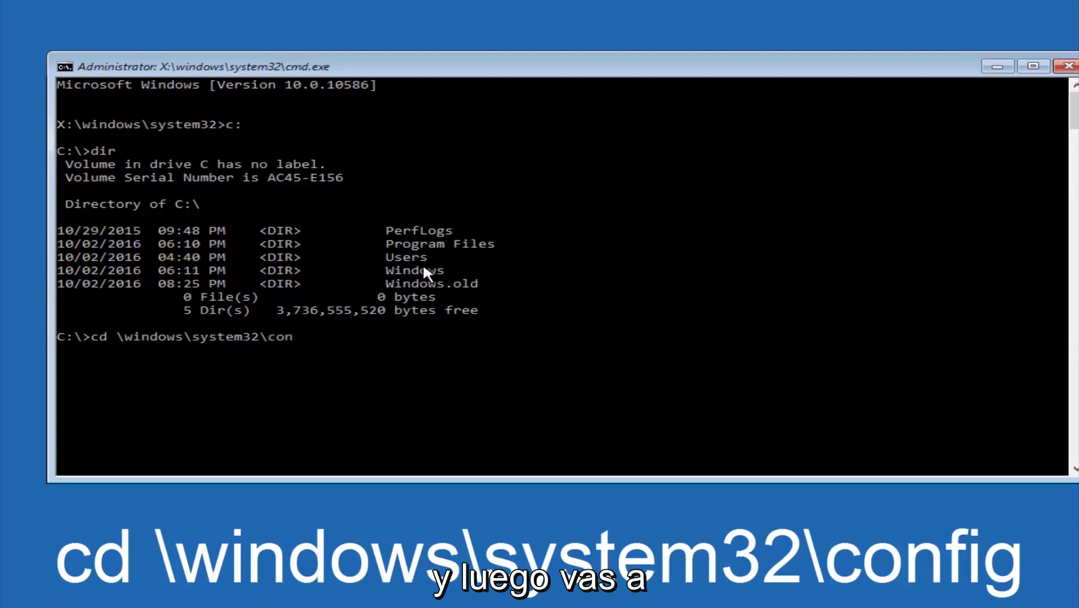
type("fig")
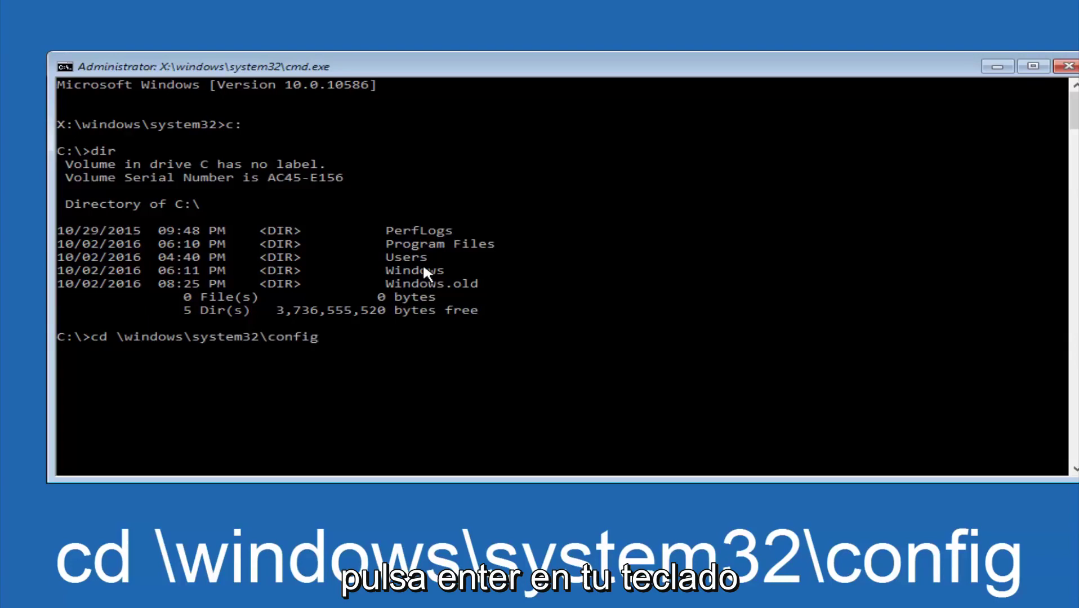
key("Return")
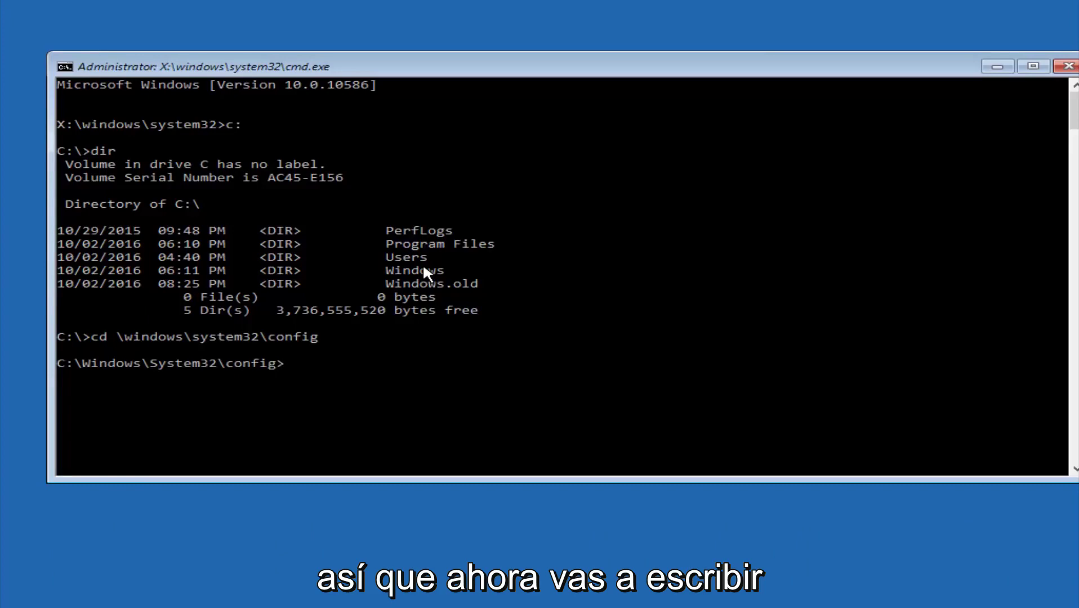
type("md ba")
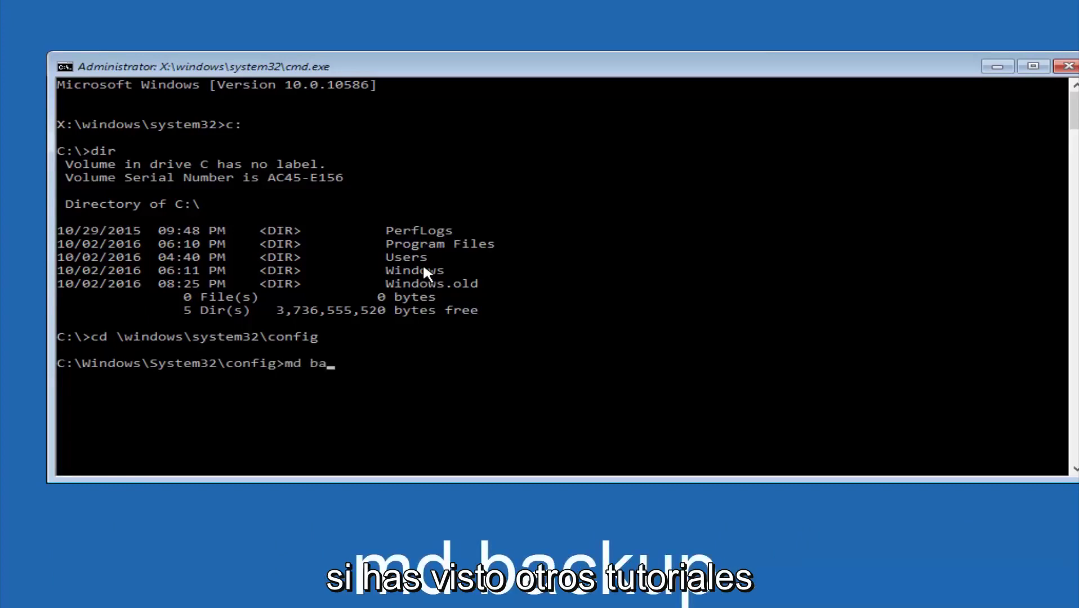
type("ckup")
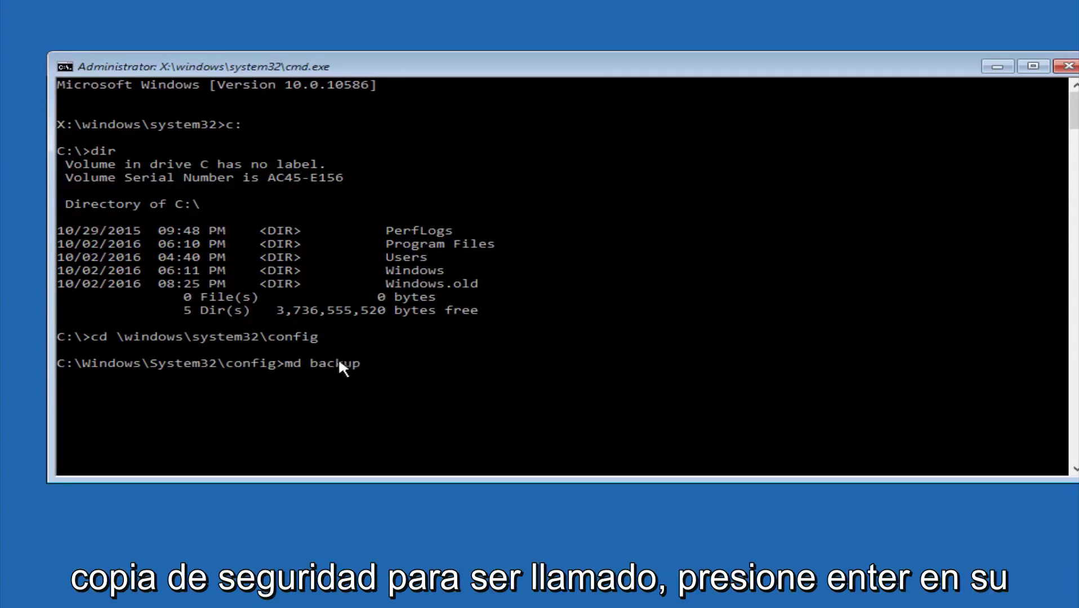
Run md backup to make a backup folder inside config.
key("Return")
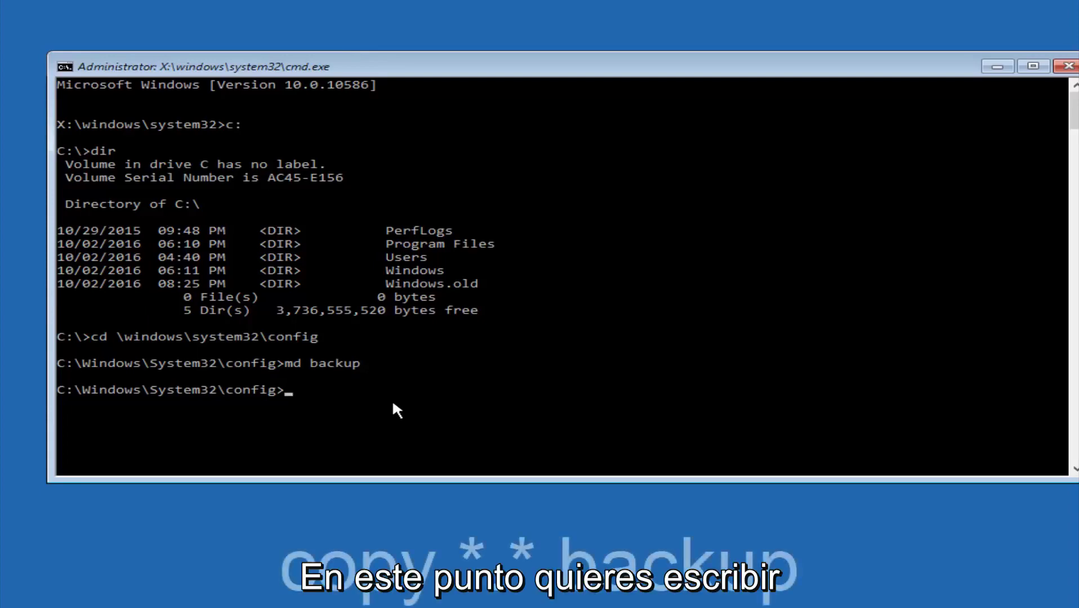
type("copy")
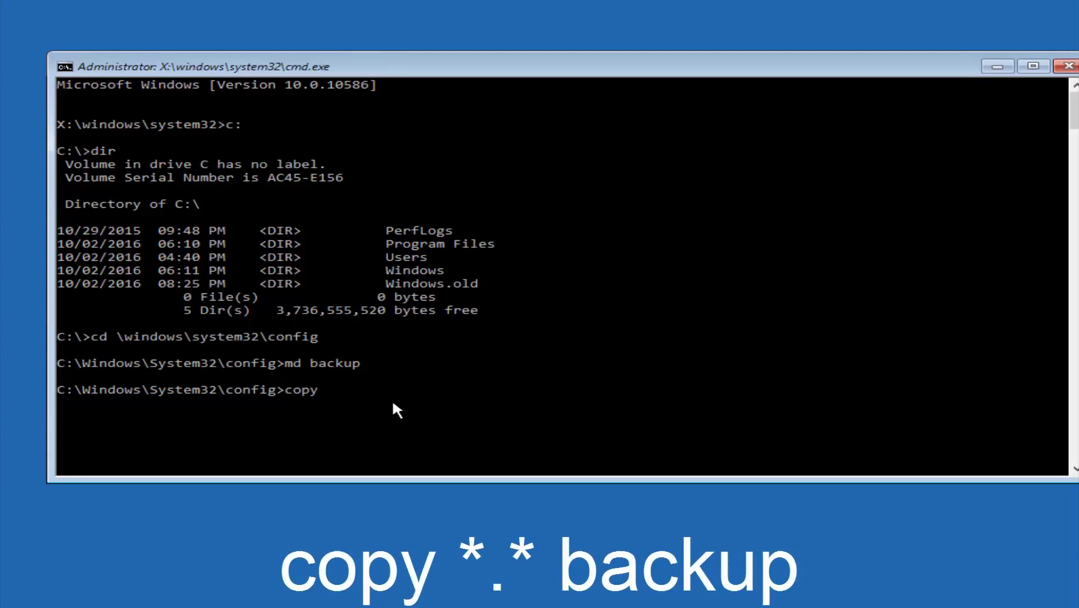
type(" *")
type(".")
type("*")
type(" b")
type("ackup")
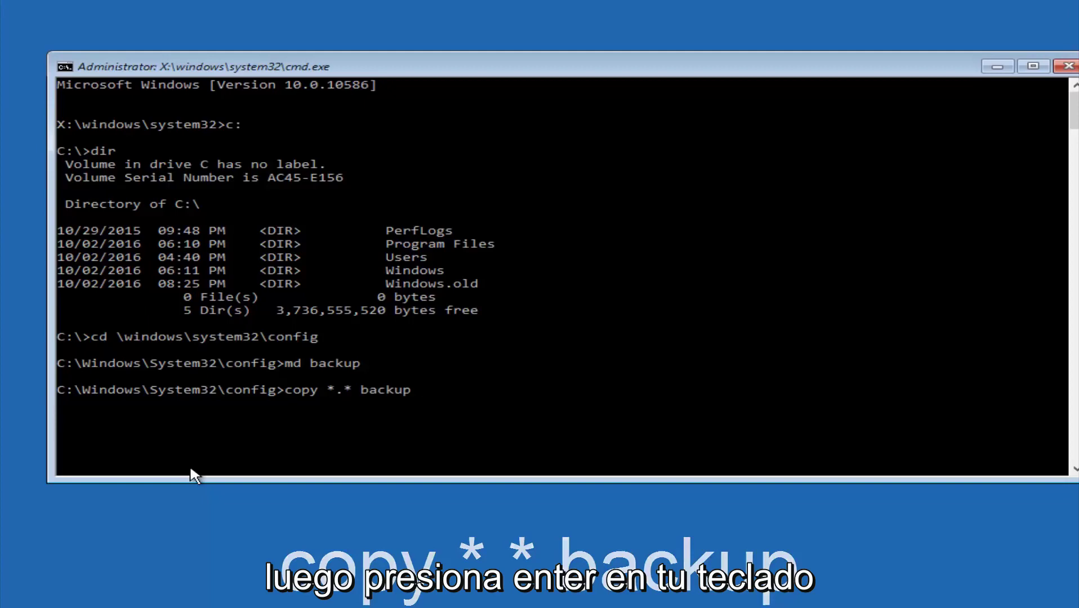
Run copy *.* backup to copy all ten config files into backup.
key("Return")
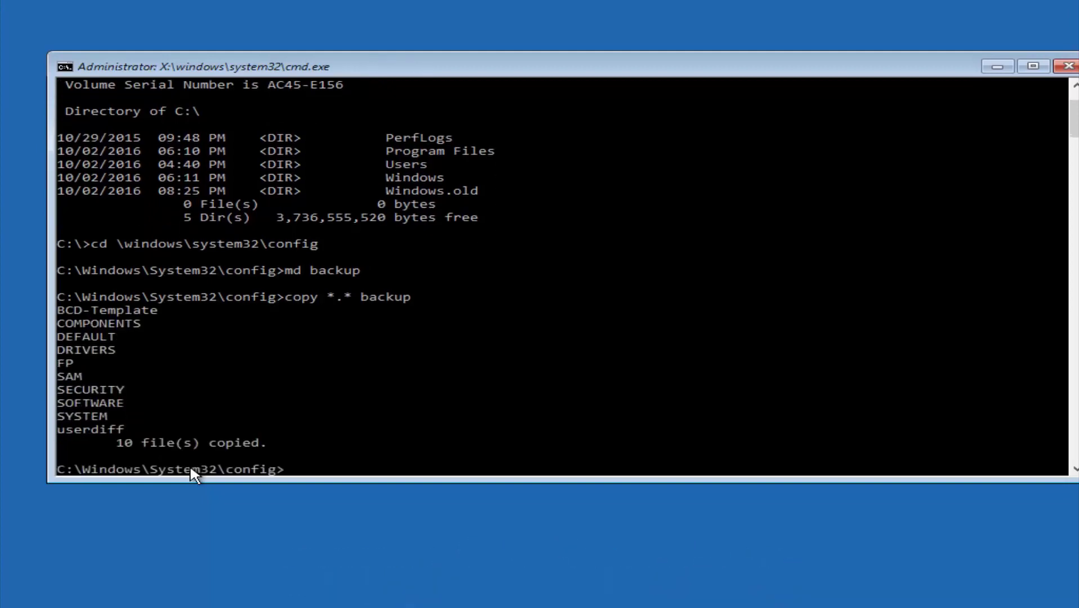
type("cd")
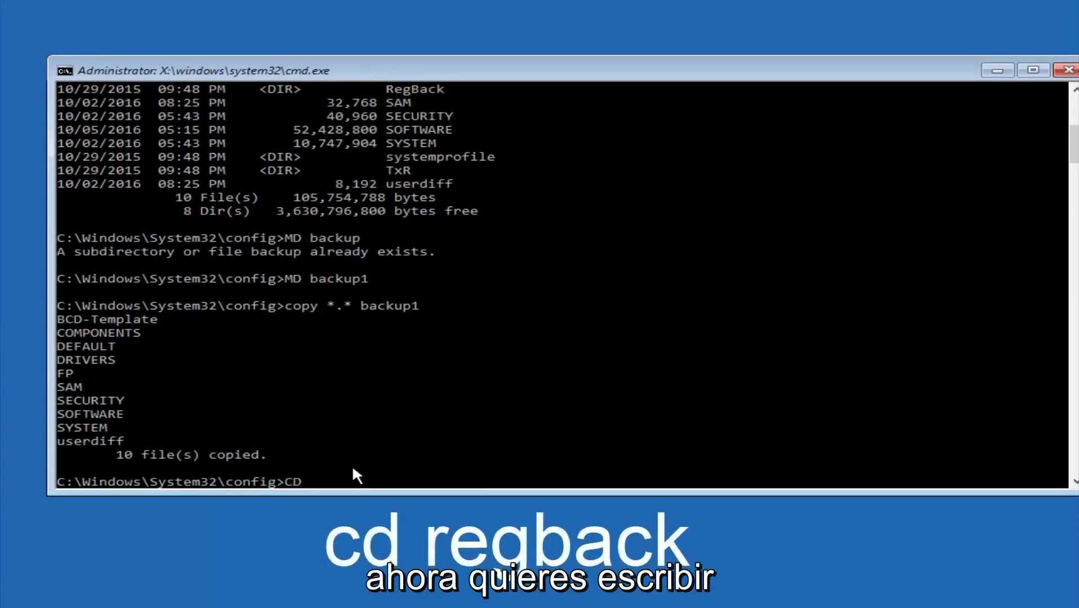
type(" regba")
type("ck")
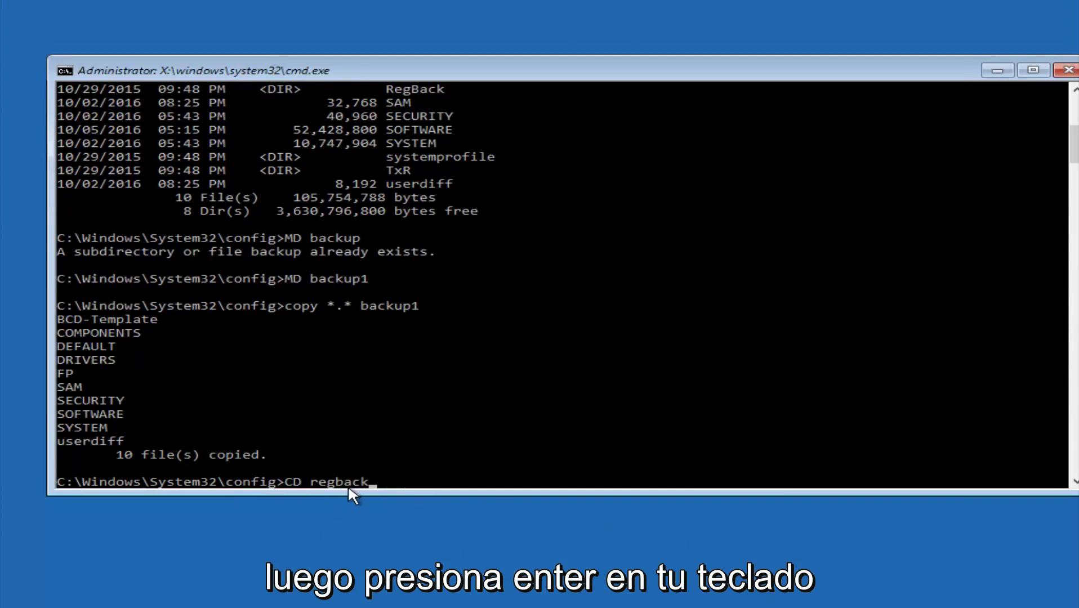
Run cd regback to enter the RegBack folder holding five hive files.
key("Return")
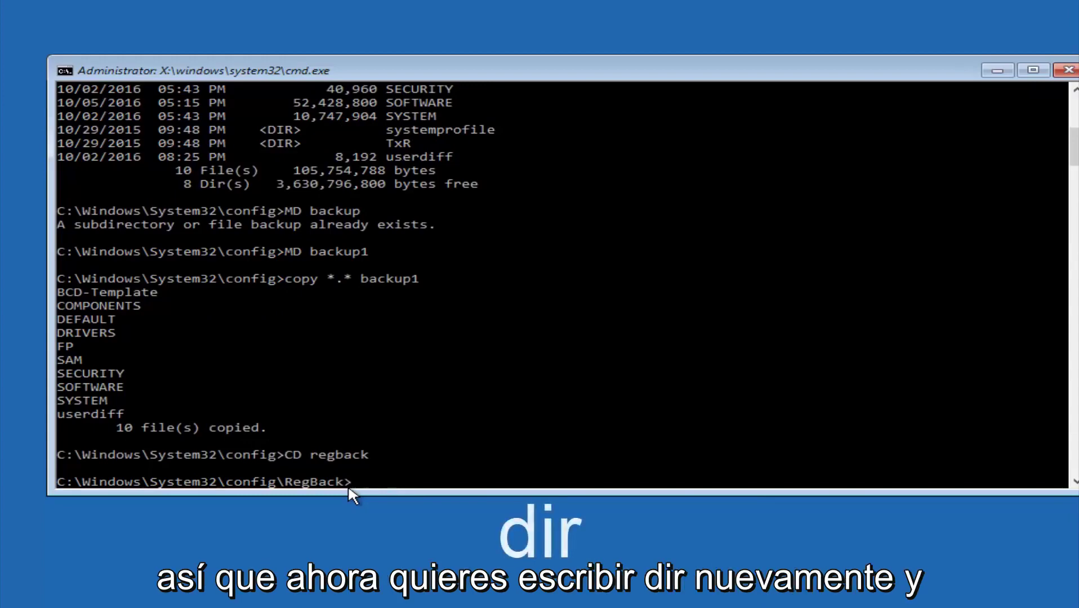
type("dir")
List RegBack's contents with dir, showing DEFAULT, SAM, SECURITY, SOFTWARE and SYSTEM.
key("Return")
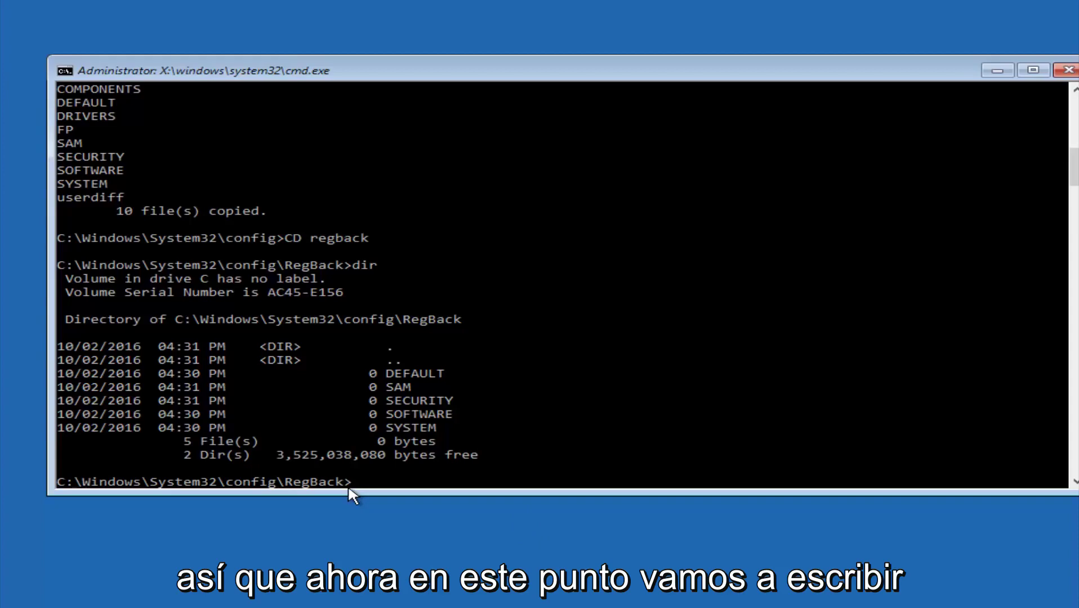
type("cop")
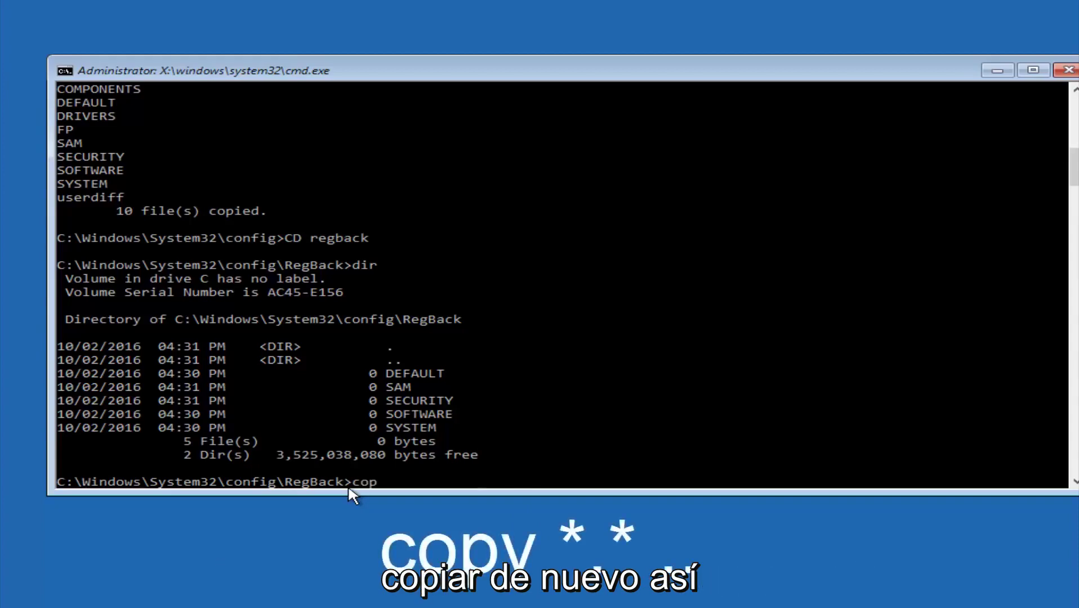
type("y")
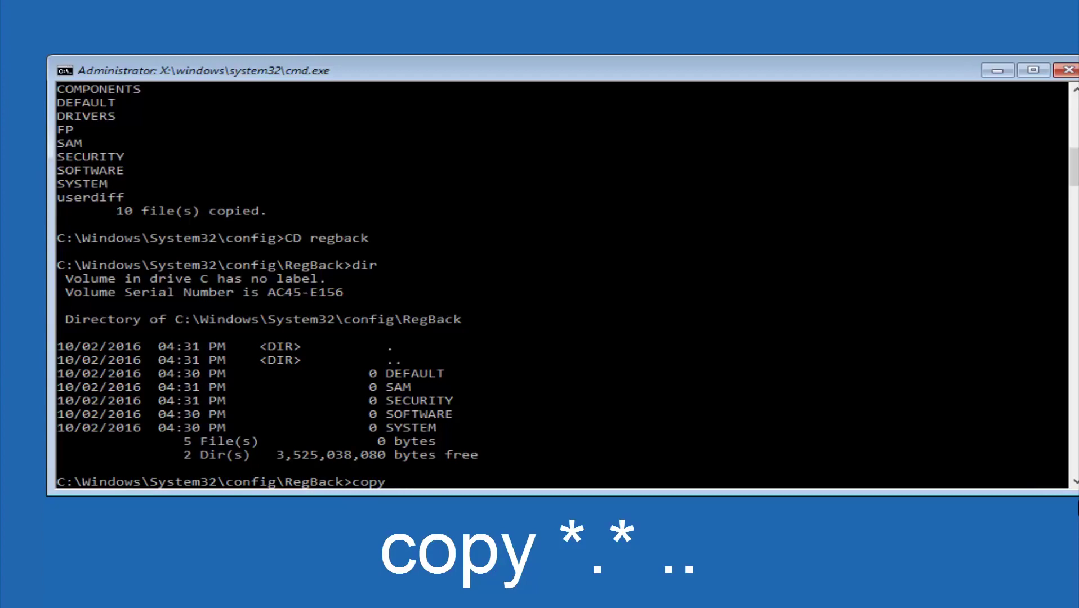
Copy all five RegBack hives into config with copy *.* .., overwriting all (A).
left_click(400, 484)
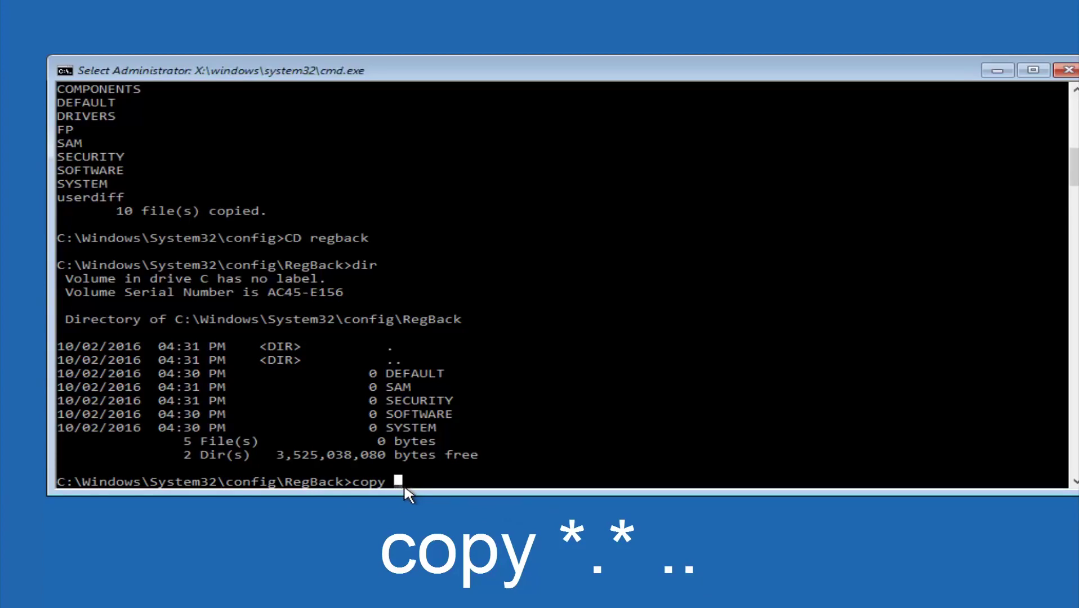
type("*")
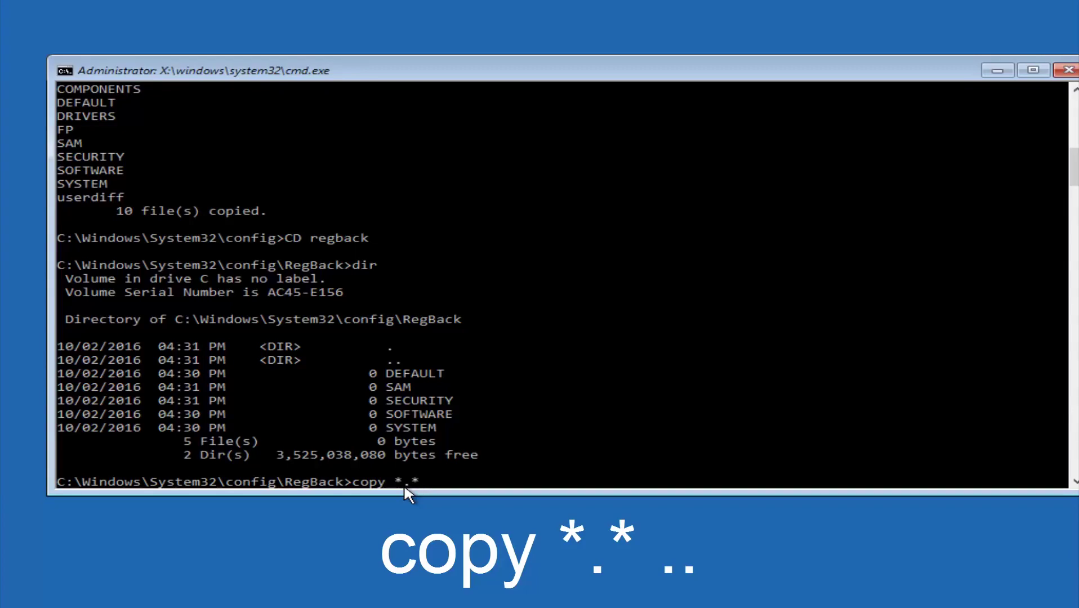
type(" ..")
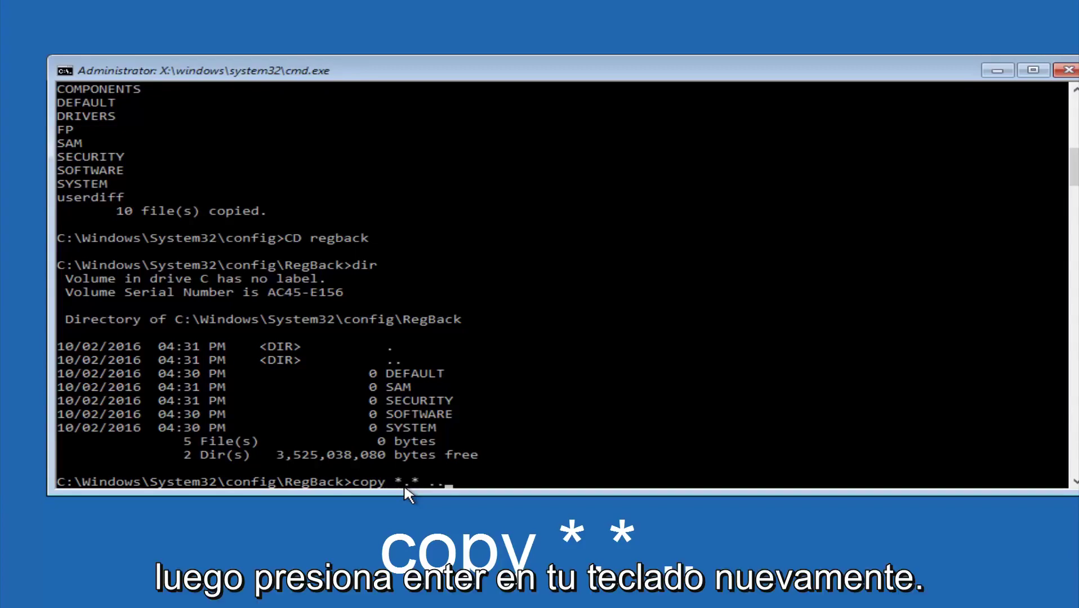
key("Return")
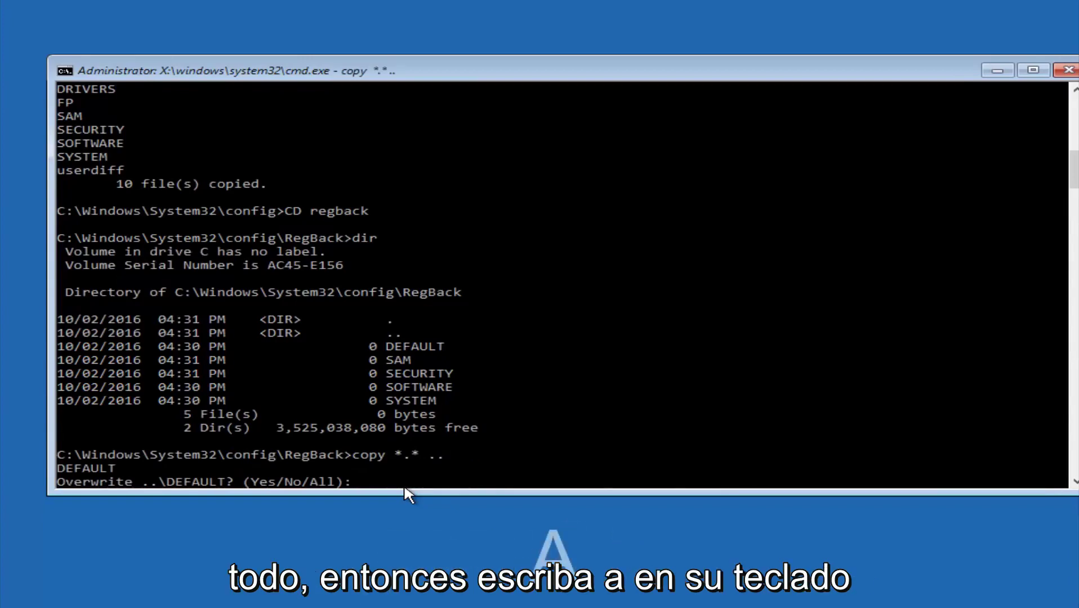
type("A")
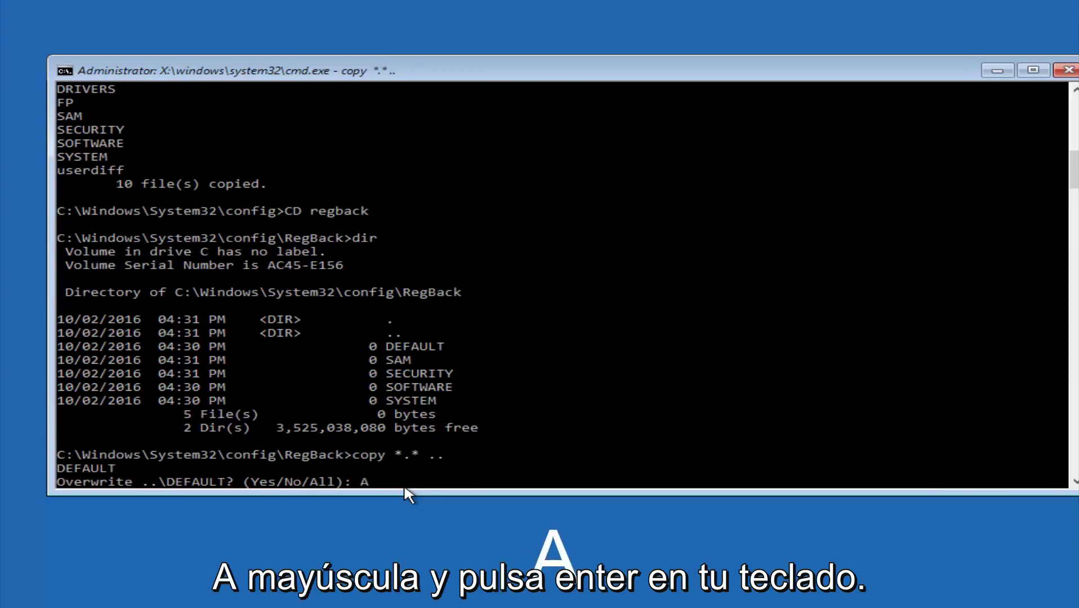
key("Return")
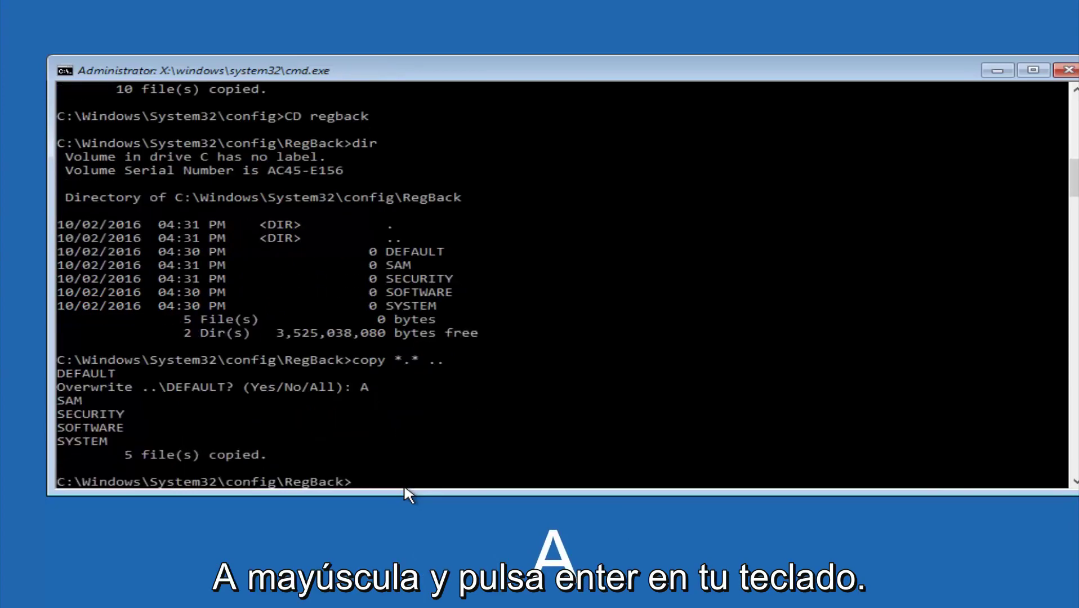